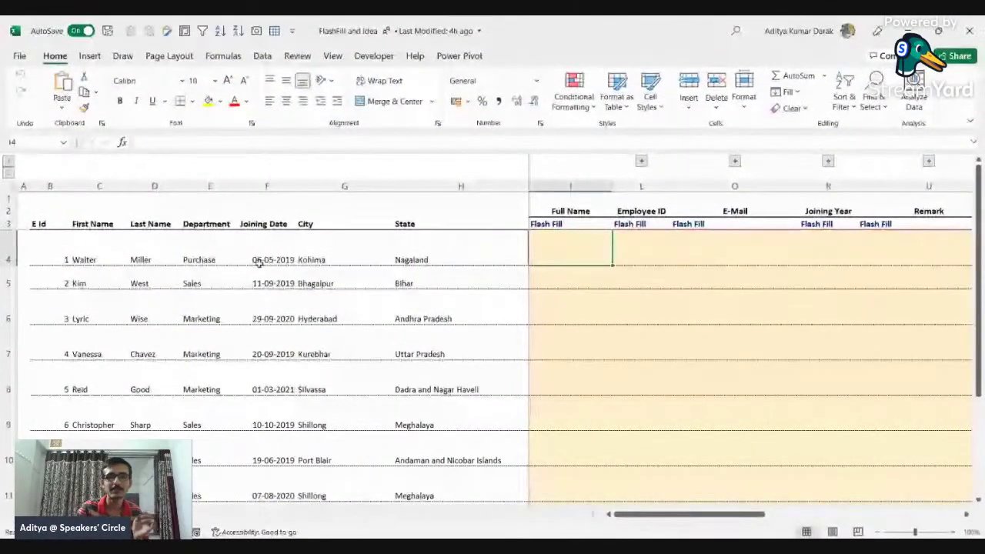
Step: Review the employees' first- and last-name columns that feed the Full Name column
drag(85, 240, 385, 421)
click(555, 301)
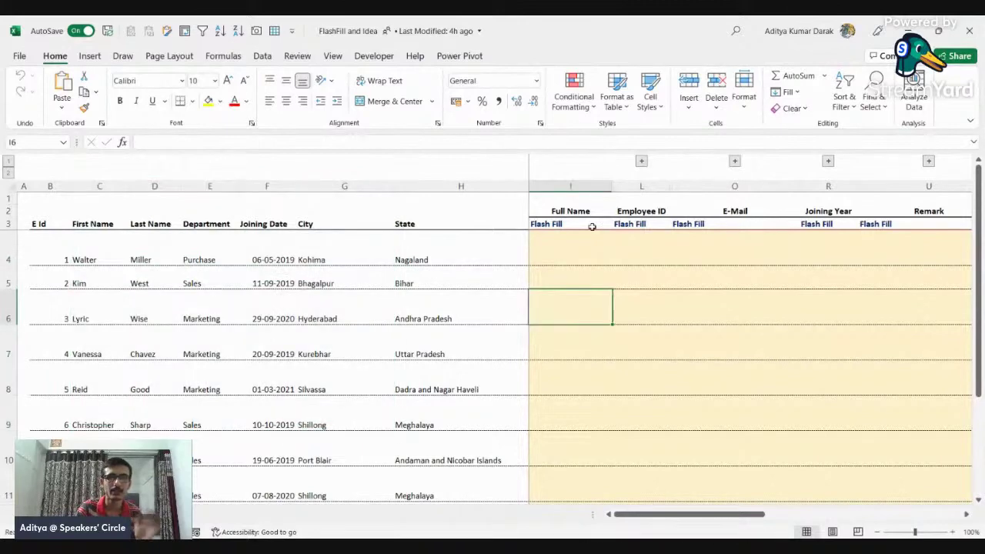
drag(569, 246, 462, 248)
click(88, 245)
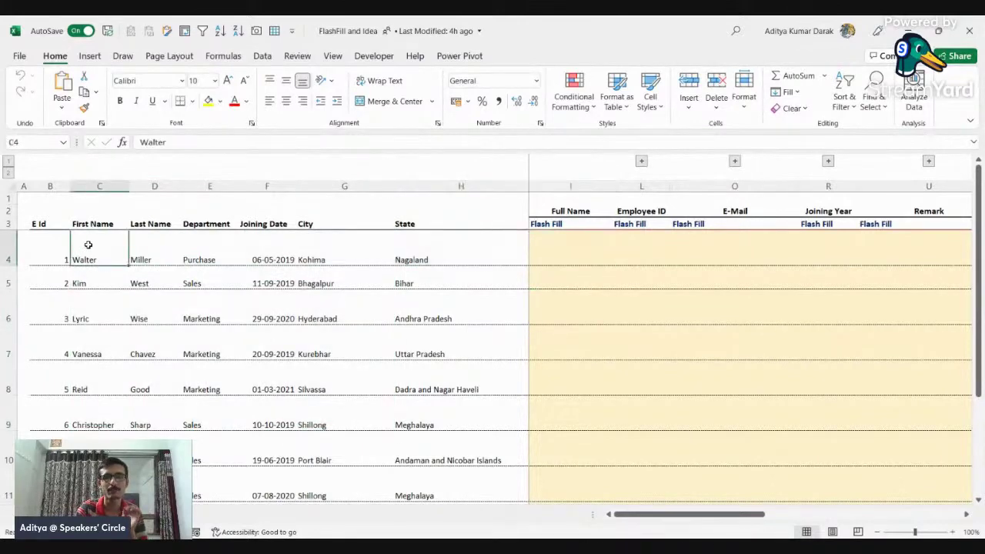
click(150, 234)
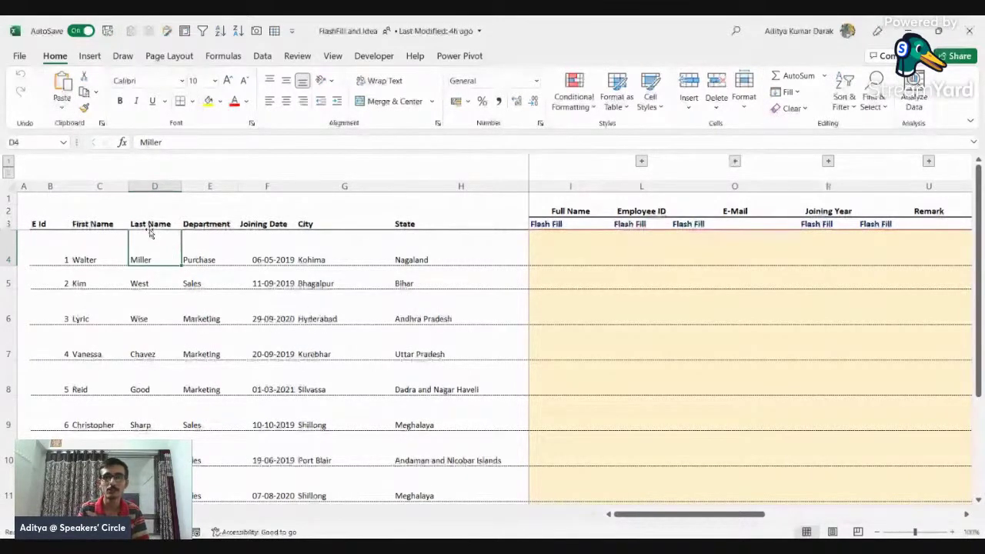
Step: Enter the first two employees' full names in I4 and I5 and accept the Flash Fill suggestions
click(577, 239)
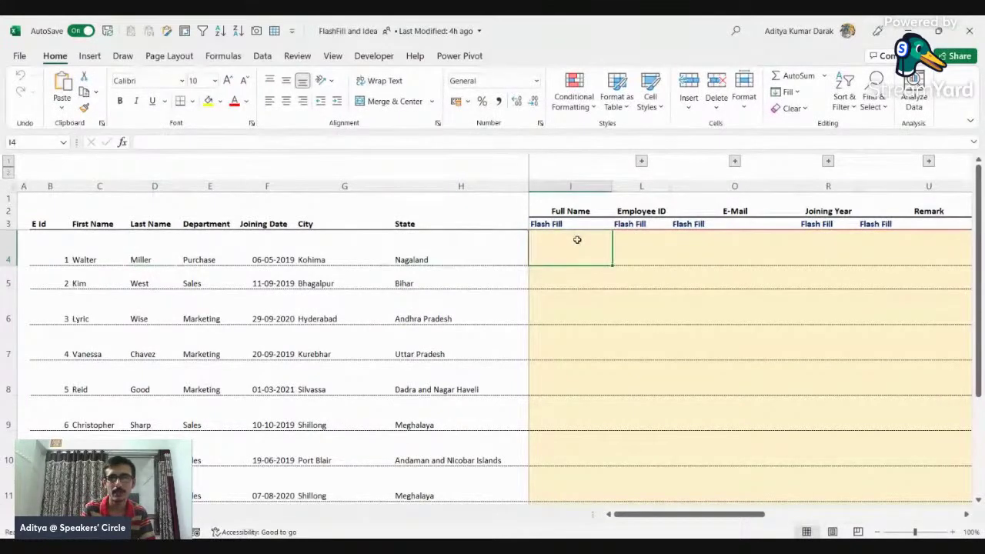
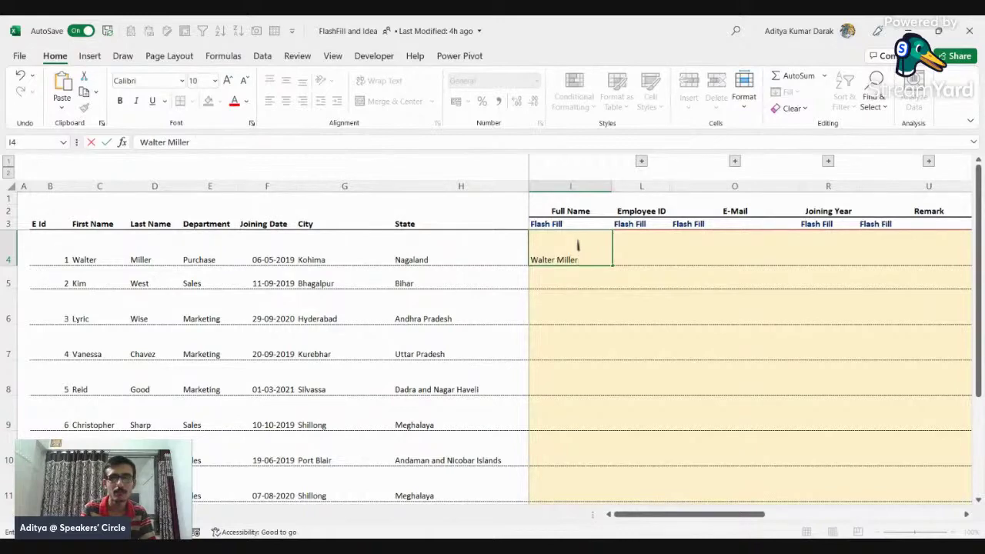
key(Return)
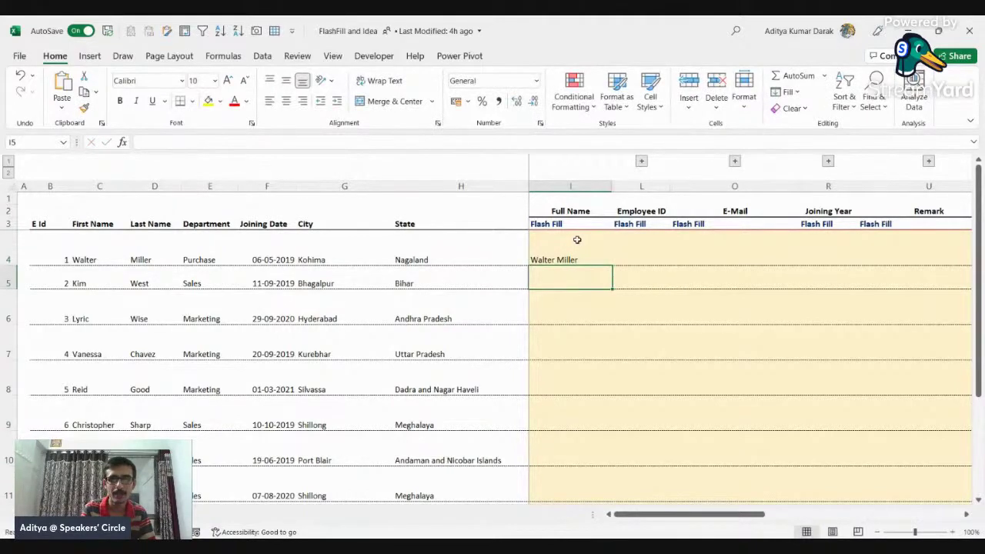
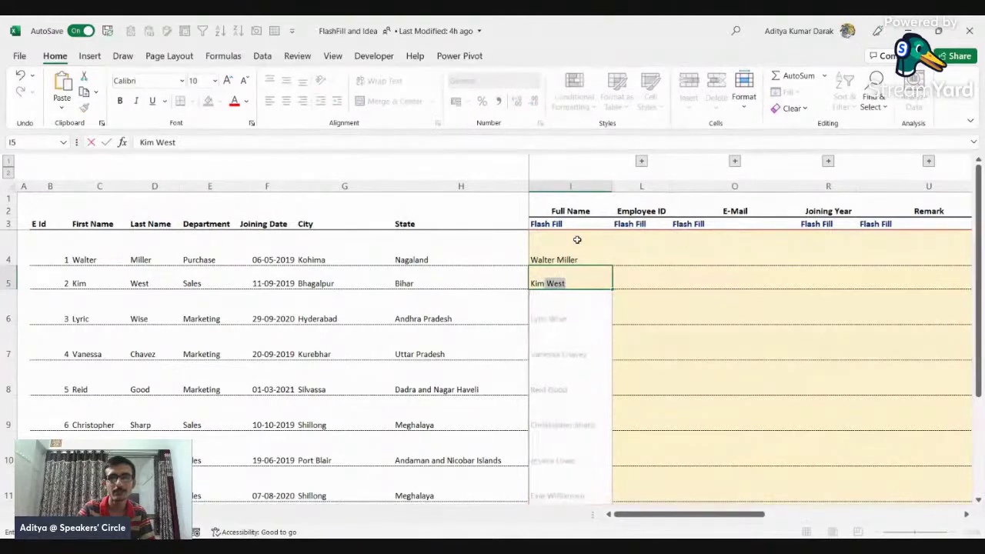
key(Return)
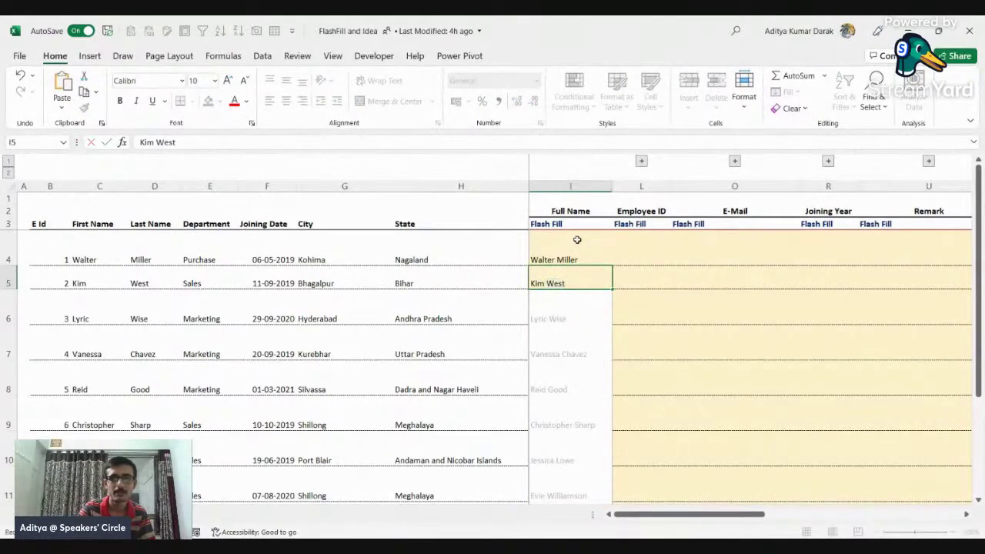
scroll(584, 293, down, 2)
scroll(584, 294, up, 1)
scroll(583, 293, up, 1)
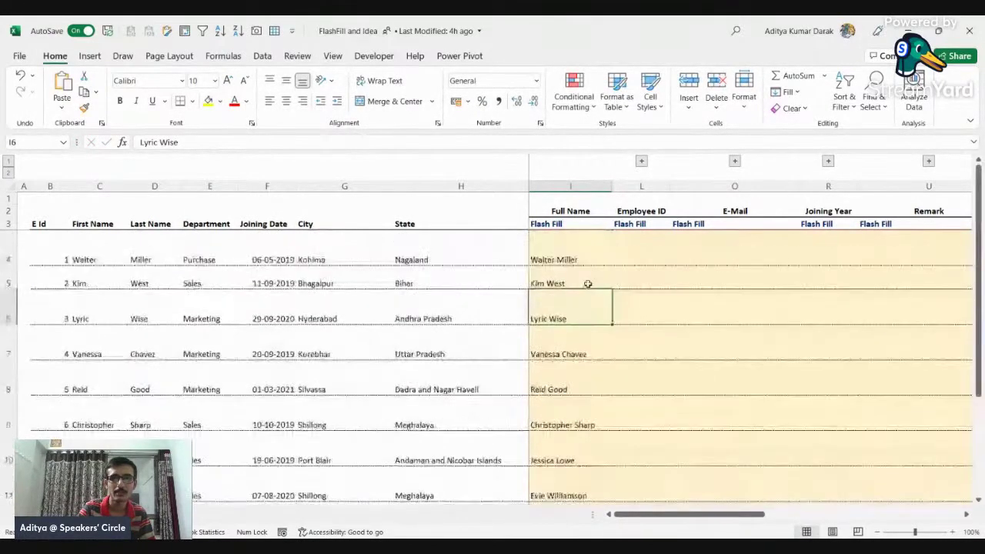
scroll(584, 293, down, 1)
drag(578, 286, 573, 422)
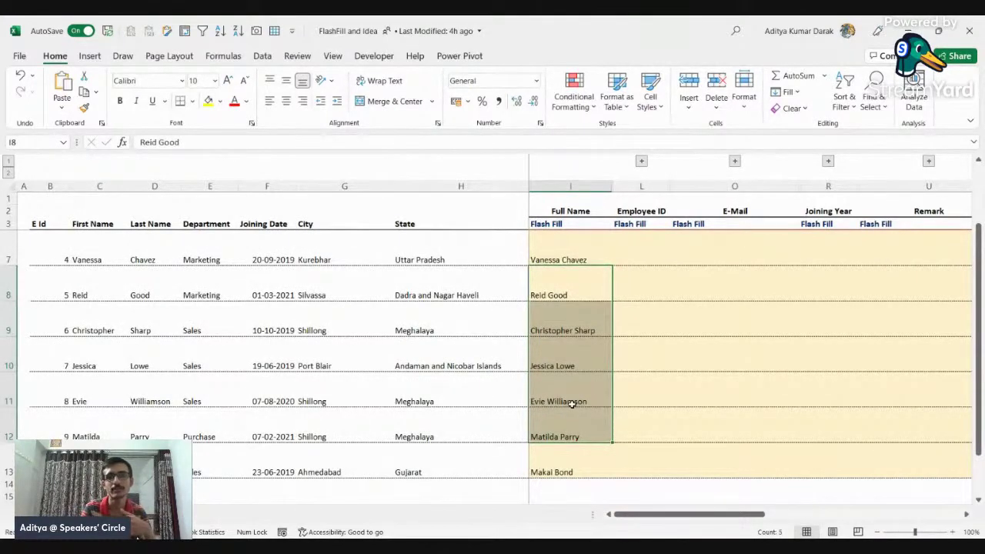
scroll(677, 290, up, 1)
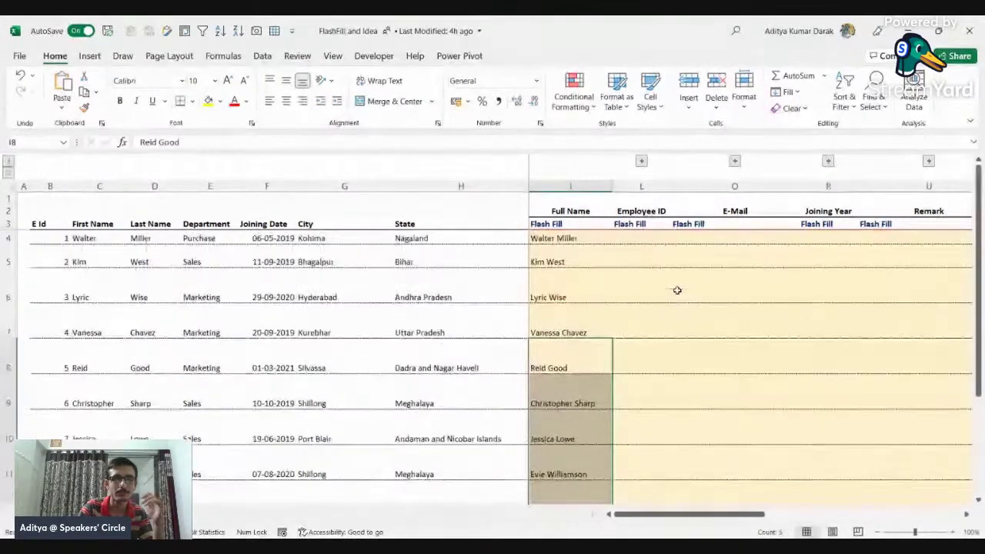
Step: Expand the hidden Formula and Verify columns and check that every Verify cell reads TRUE
click(623, 245)
click(641, 160)
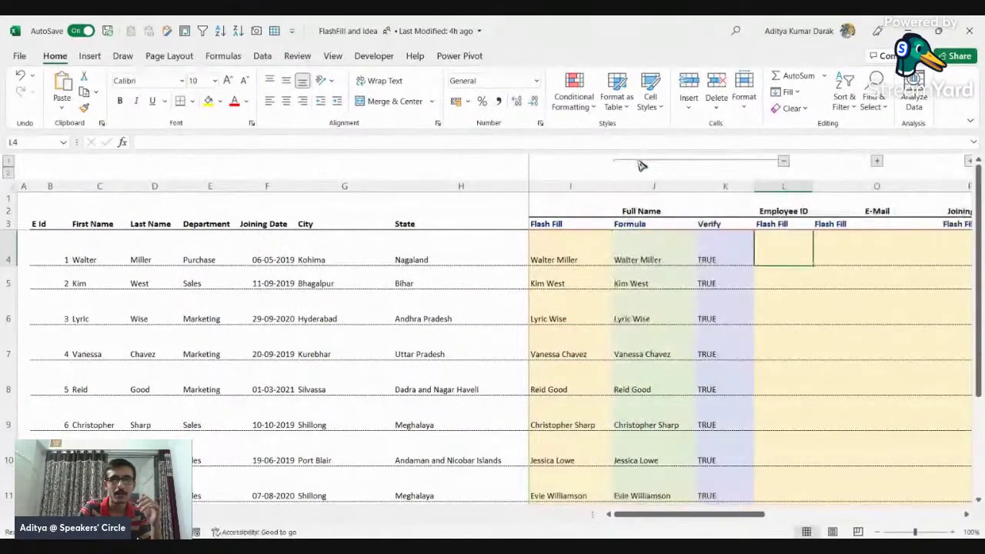
drag(725, 250, 726, 457)
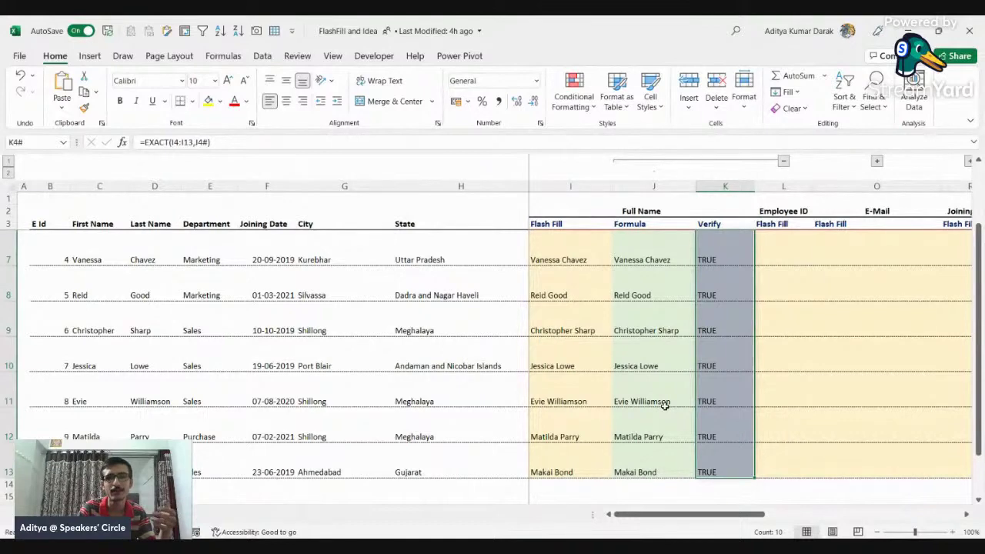
scroll(664, 405, up, 3)
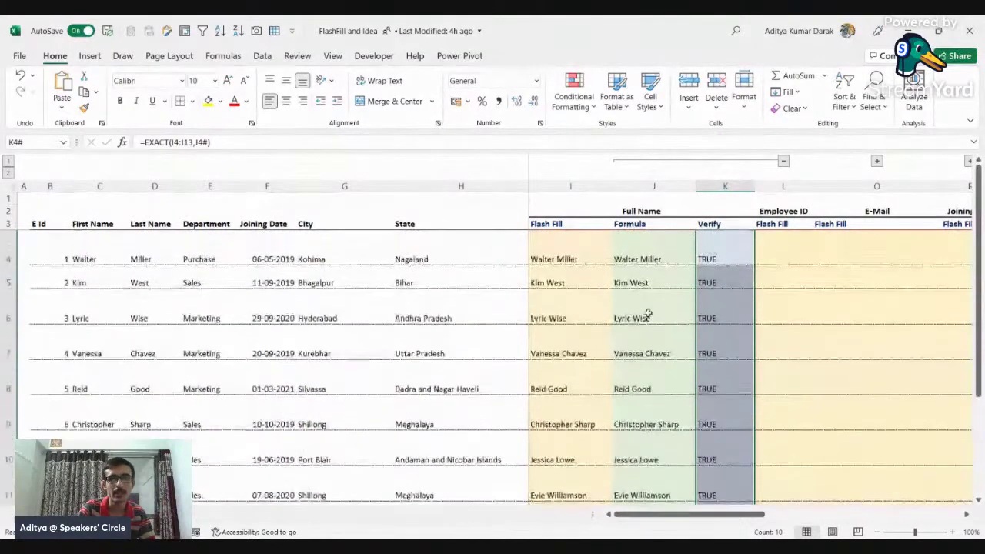
Step: Test by changing the first employee's first name in C4, compare the names, then undo it
click(84, 259)
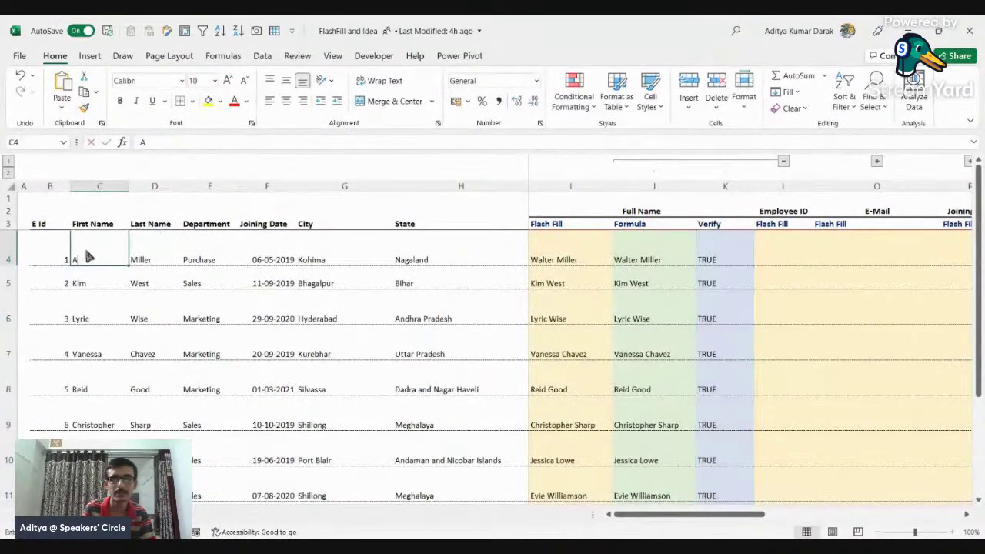
text(Aditya)
key(Return)
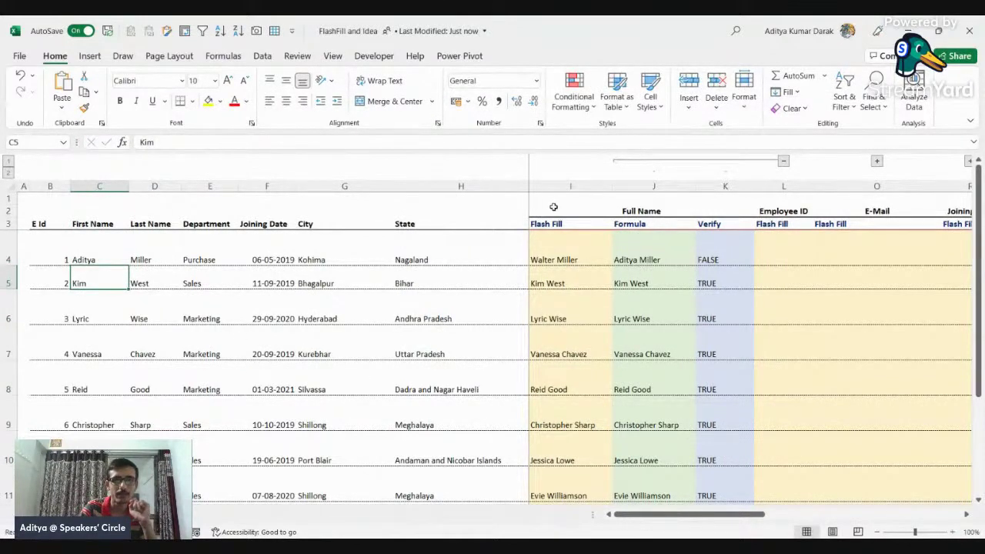
drag(565, 259, 567, 413)
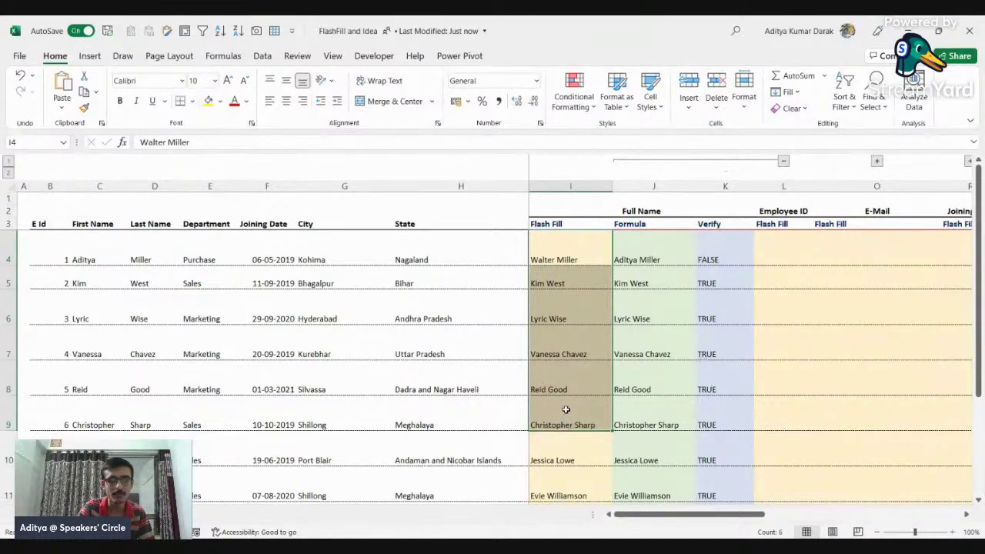
key(ctrl+z)
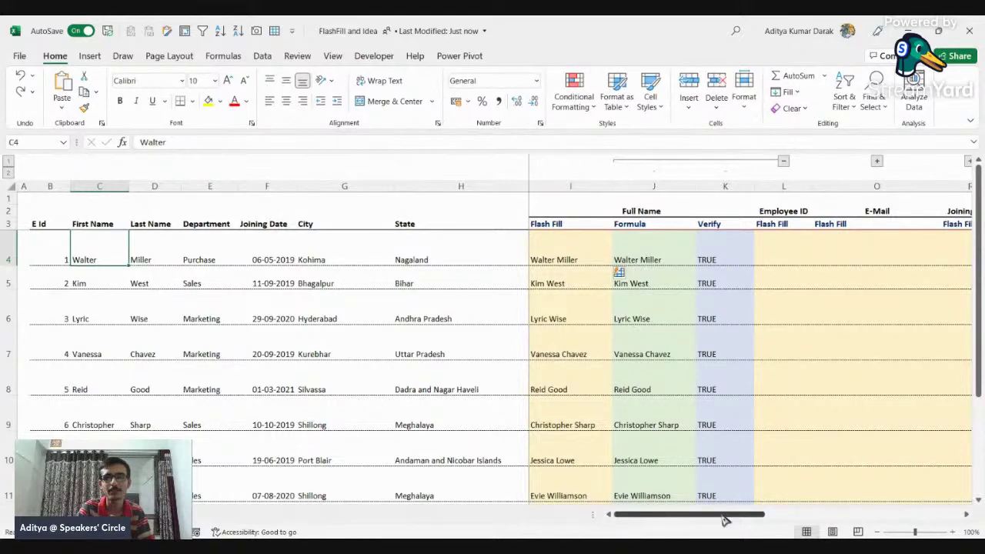
Step: Inspect the sample e-mail and Employee ID values beside the table, then select L4
drag(726, 516, 756, 520)
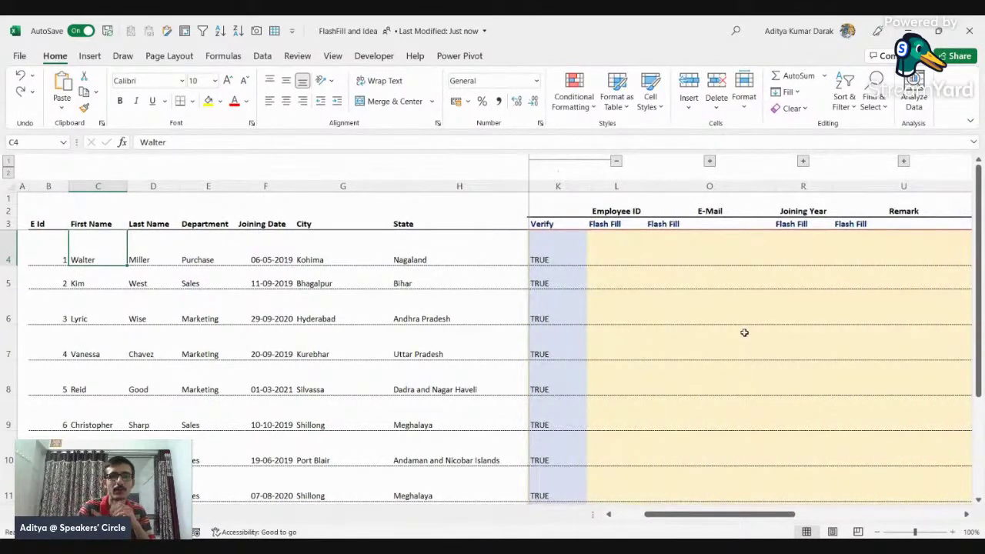
click(624, 251)
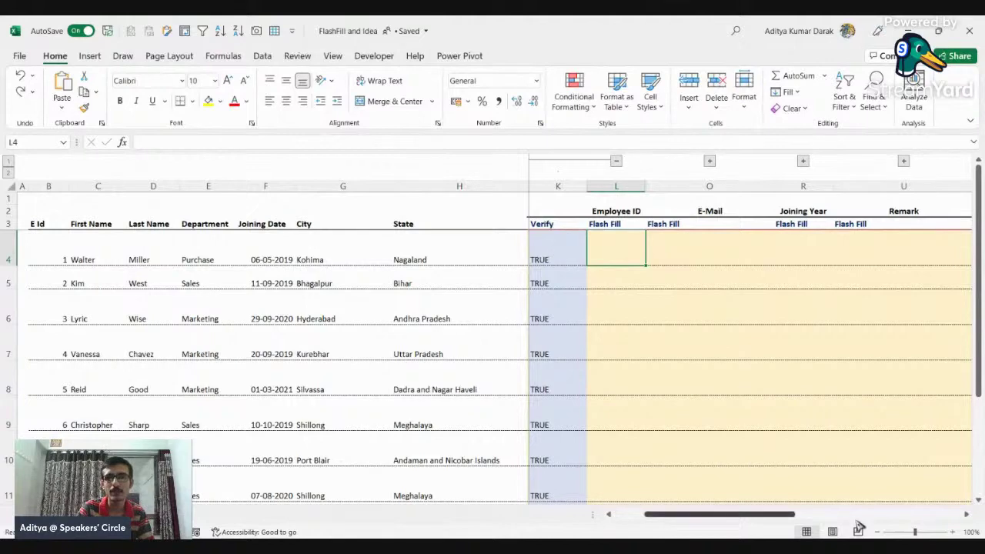
drag(746, 518, 910, 520)
click(835, 251)
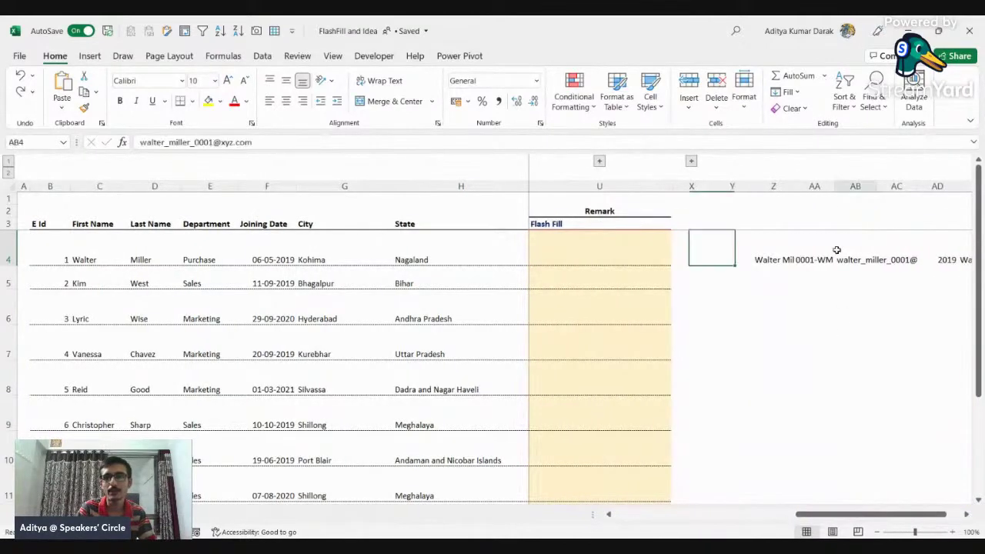
click(817, 252)
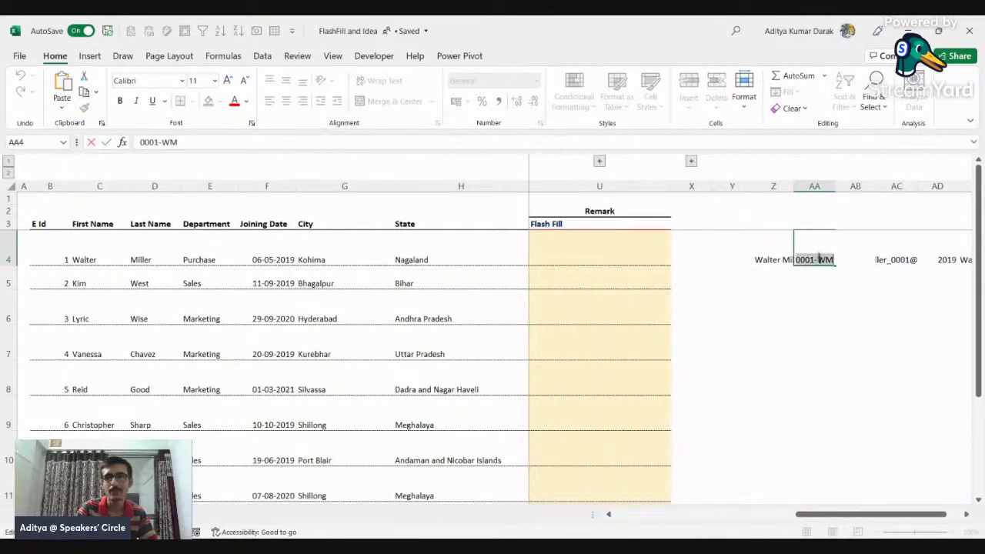
click(541, 244)
key(Left)
key(Left)
key(Left)
key(Left)
key(Left)
key(Left)
key(Left)
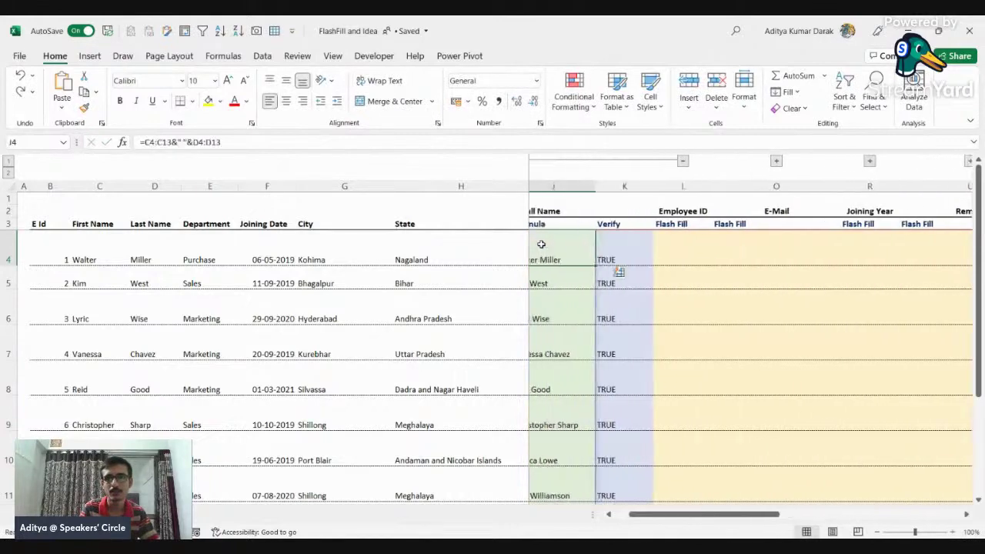
Step: Enter 0001-WM as the first Employee ID and Flash Fill the rest with Ctrl+E
text(0001-WM)
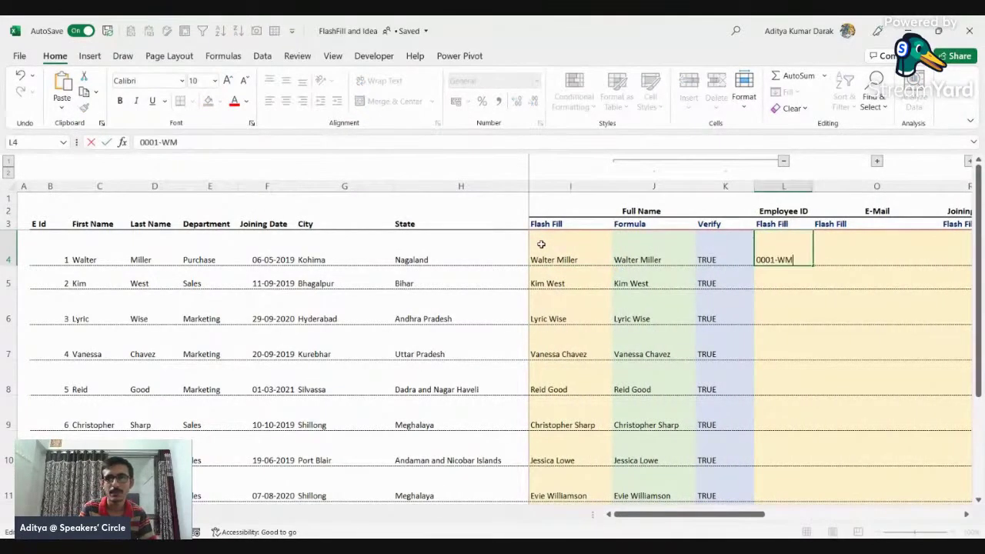
key(Return)
key(Right)
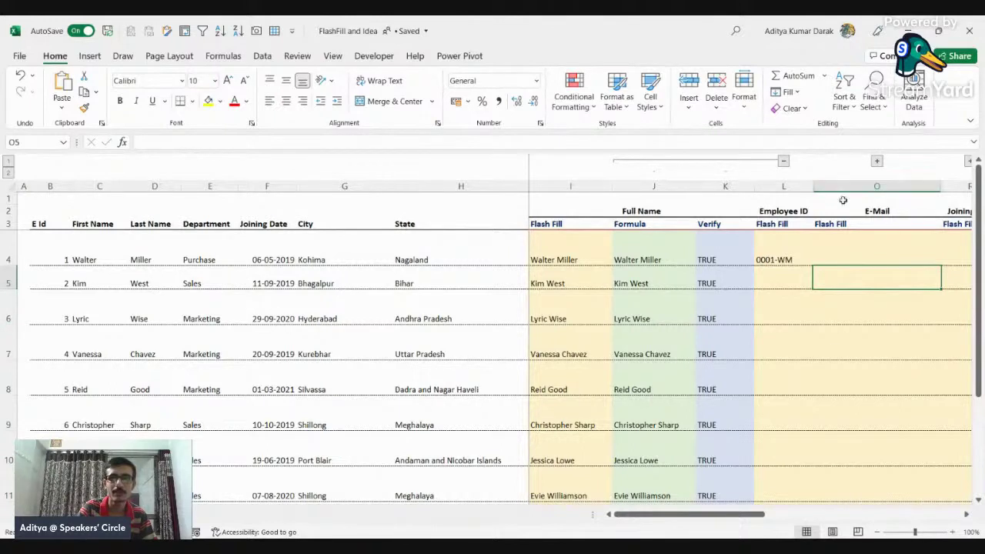
click(776, 250)
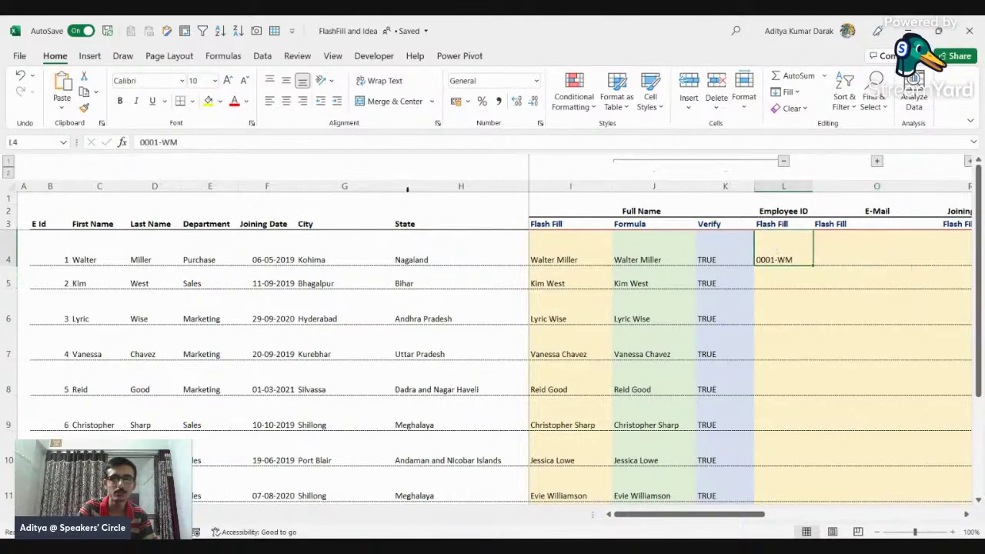
click(86, 248)
drag(146, 254, 162, 353)
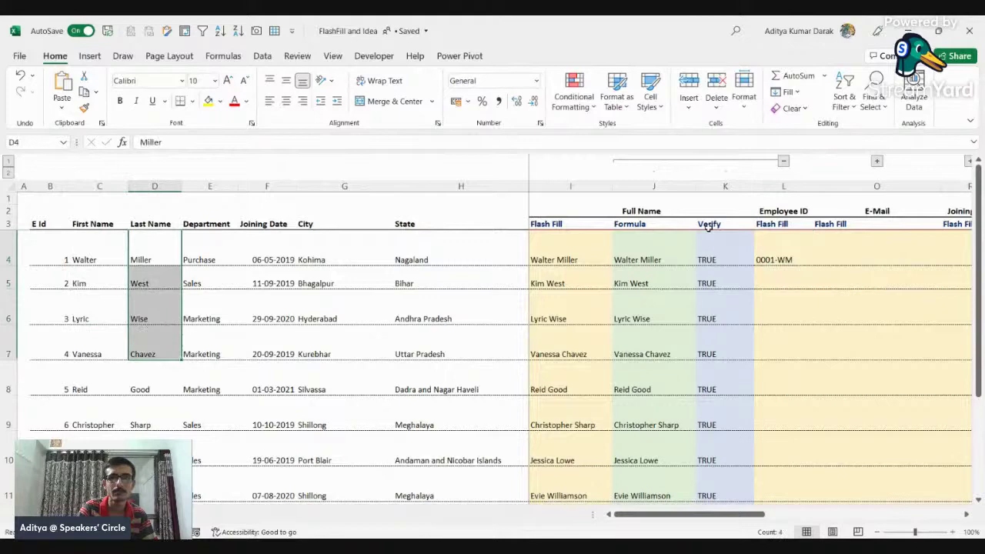
click(796, 282)
key(ctrl+e)
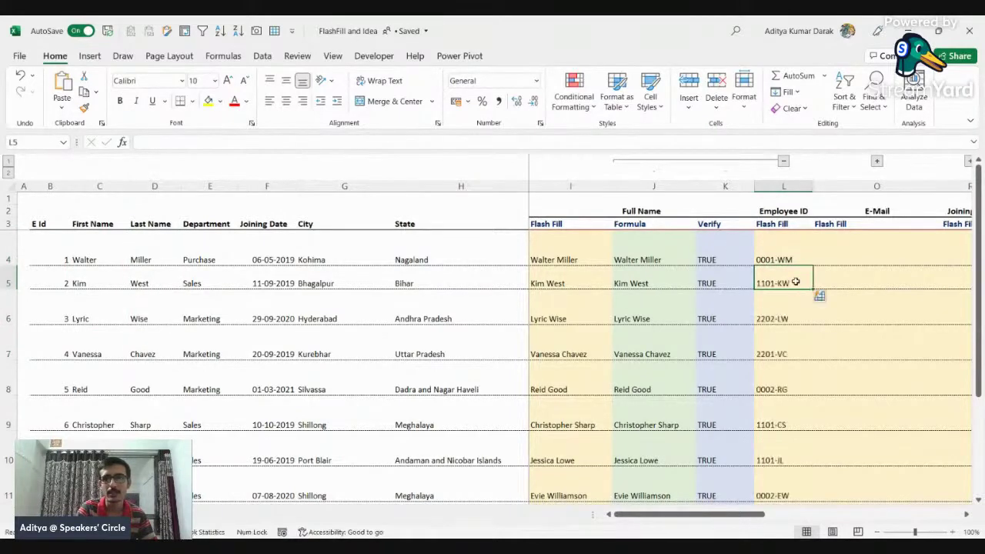
Step: Review the Flash-filled Employee IDs, especially rows 8 downward
scroll(793, 283, down, 2)
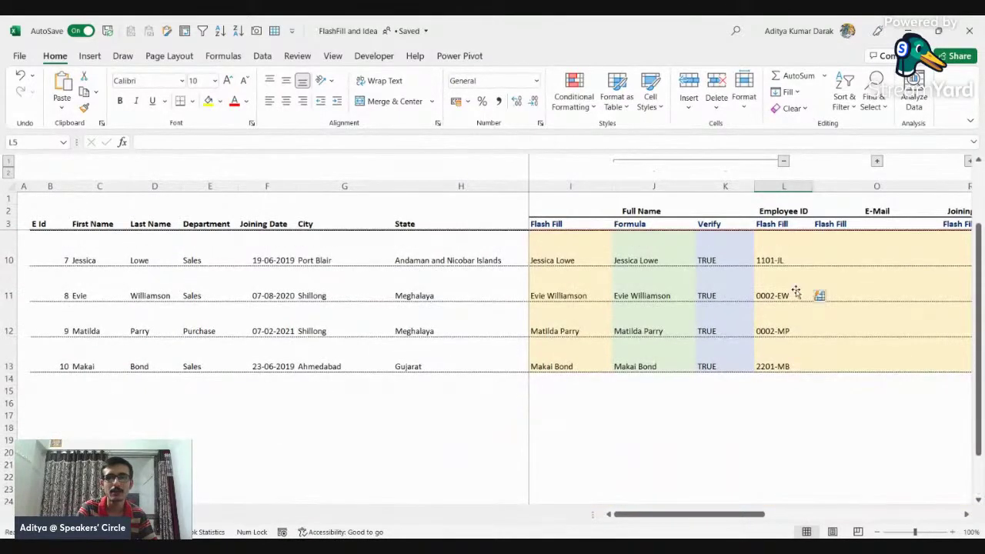
scroll(793, 285, up, 2)
drag(785, 242, 789, 439)
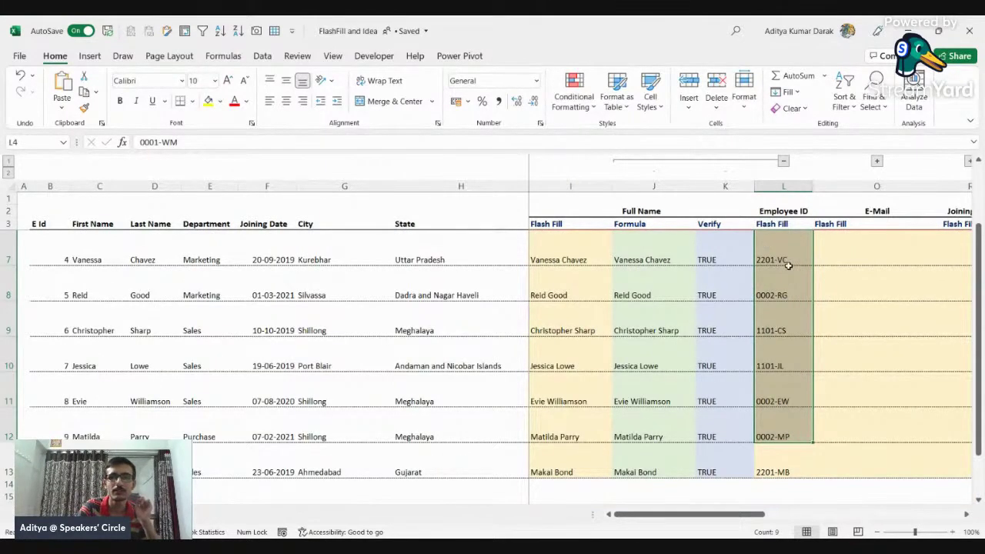
drag(785, 293, 785, 323)
drag(785, 286, 795, 445)
scroll(795, 444, up, 1)
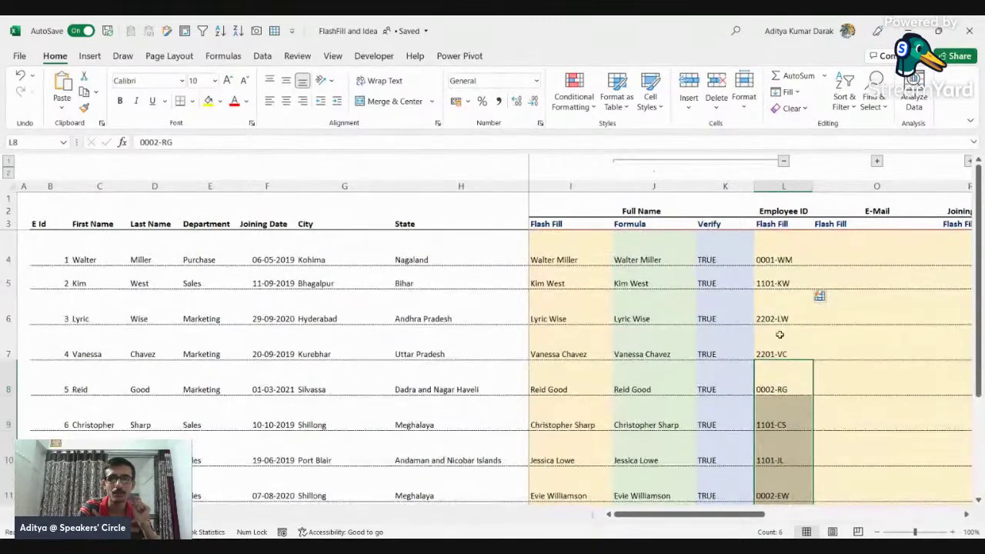
Step: Correct the second Employee ID in L5 from 1101-KW to 0002-KW
click(769, 281)
key(F2)
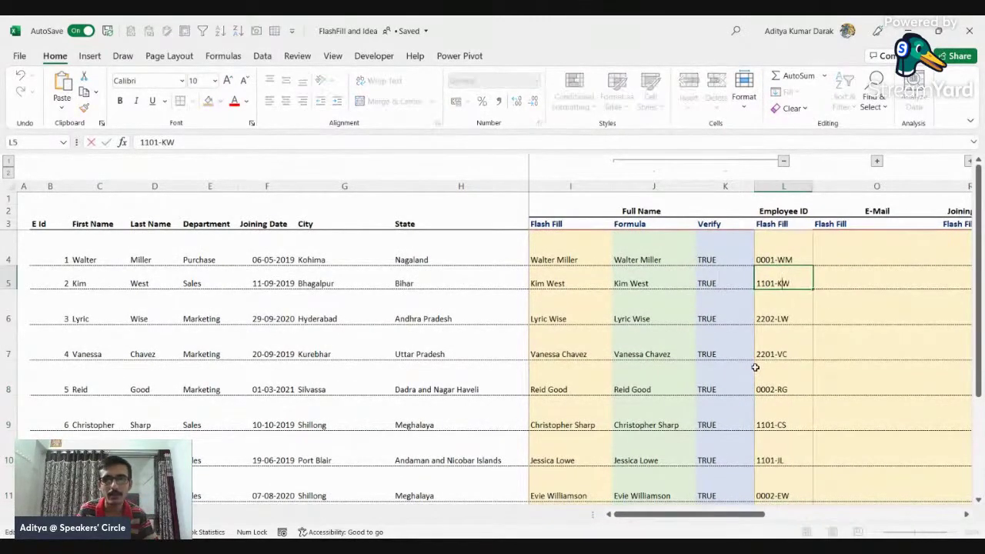
key(BackSpace)
key(BackSpace)
key(BackSpace)
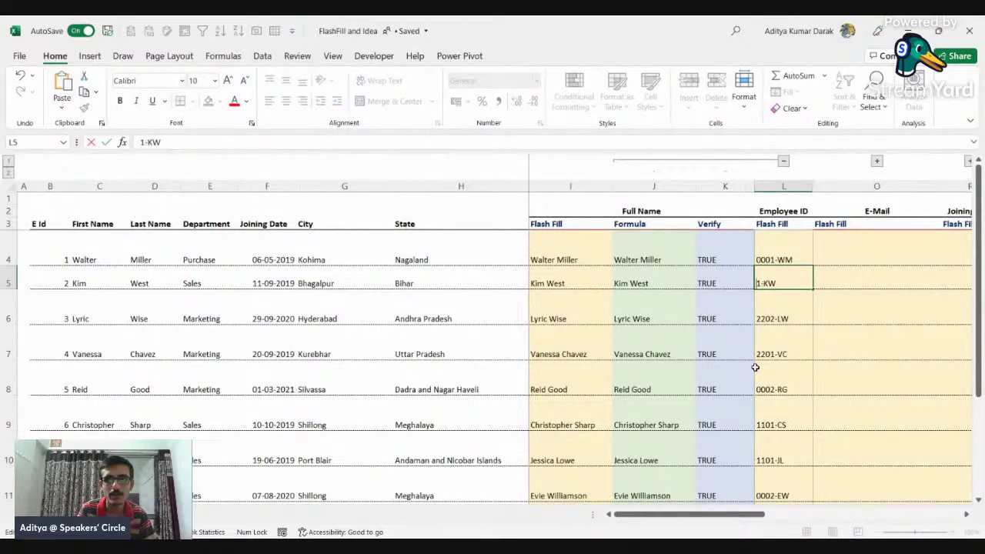
text(0002)
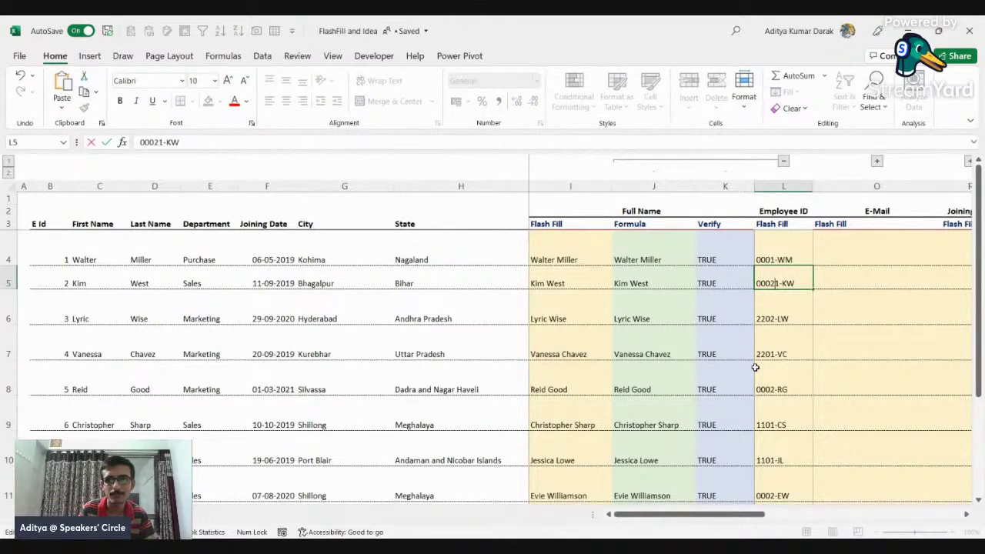
key(Delete)
key(Return)
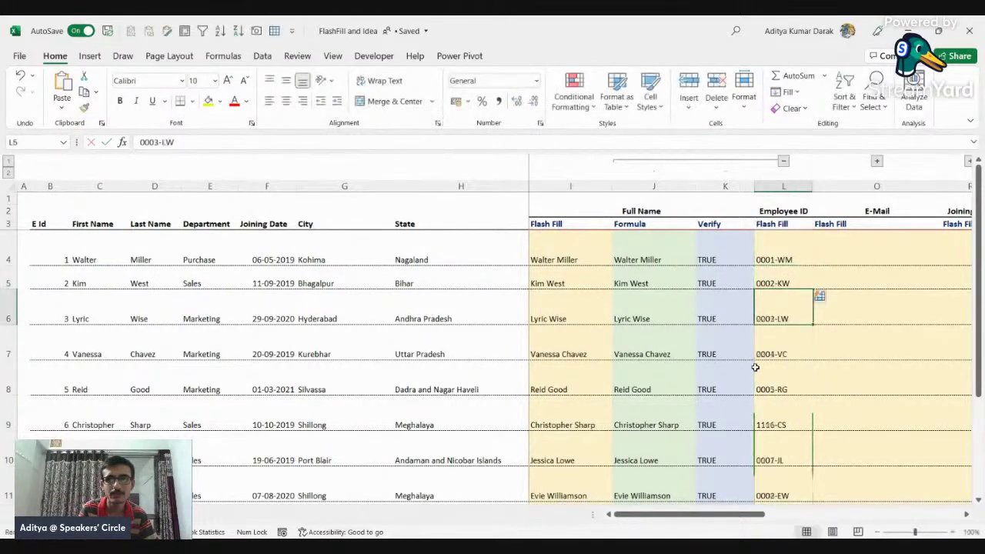
key(Down)
key(Down)
key(Down)
key(Down)
Step: Correct the Employee ID in L9 from 1116-CS to 0006-CS
key(Up)
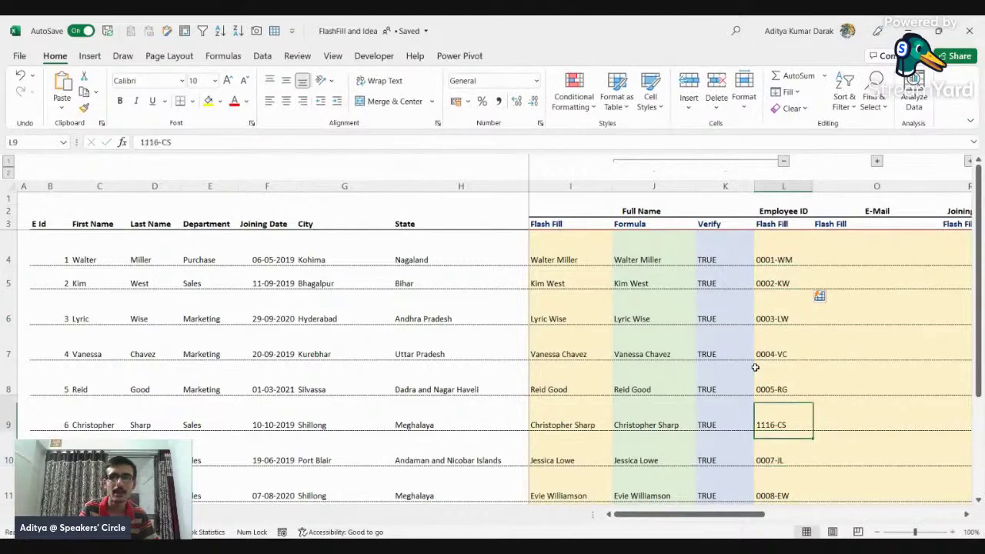
key(F2)
key(Left)
key(Left)
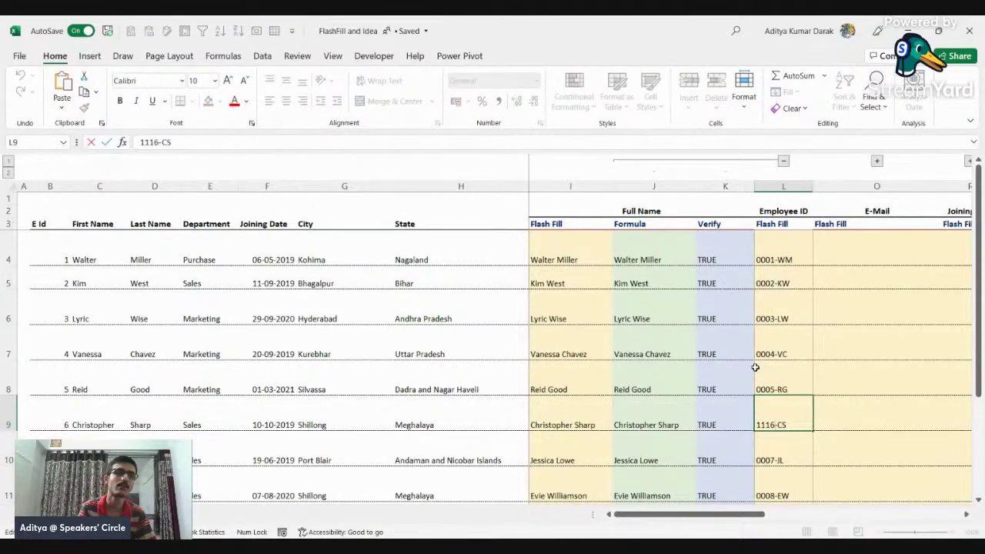
key(shift+Home)
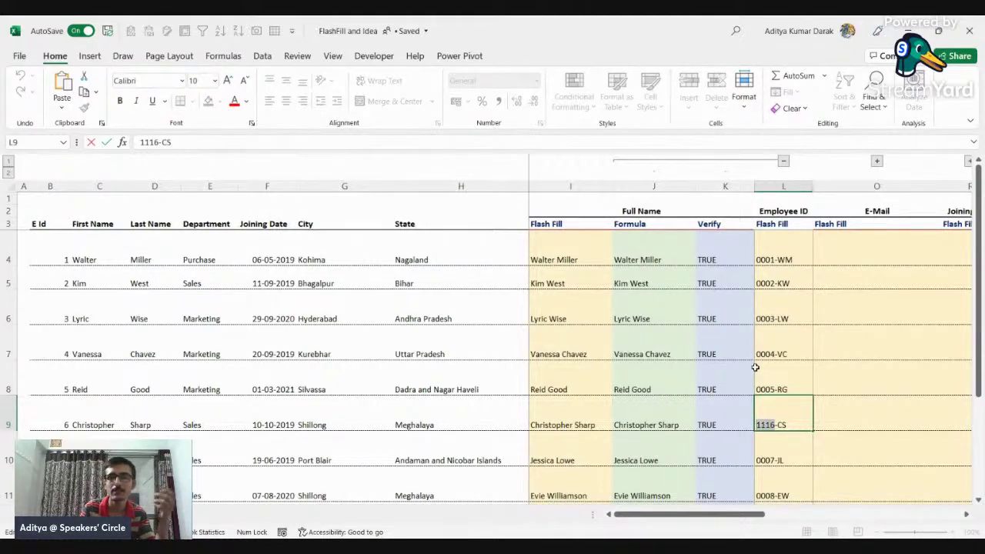
text(0006)
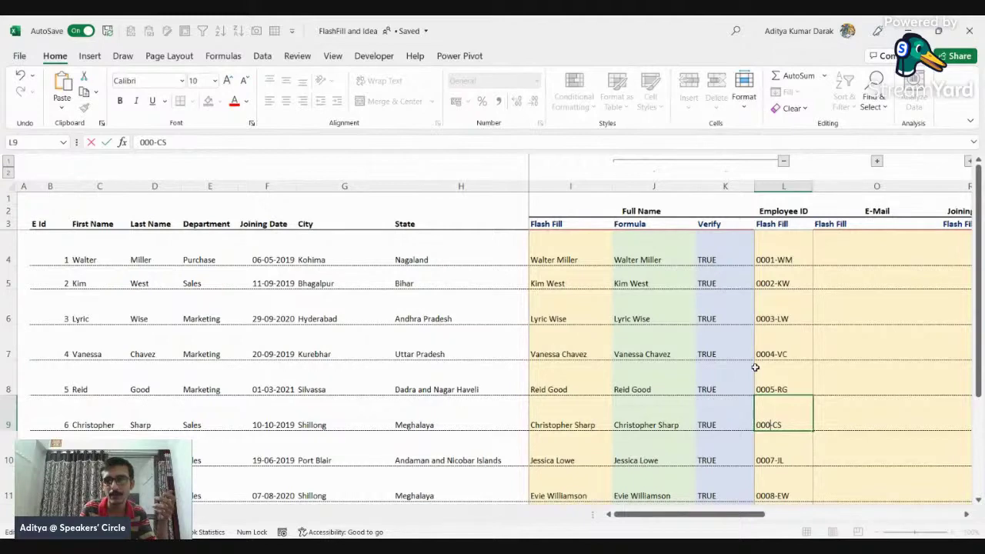
key(Return)
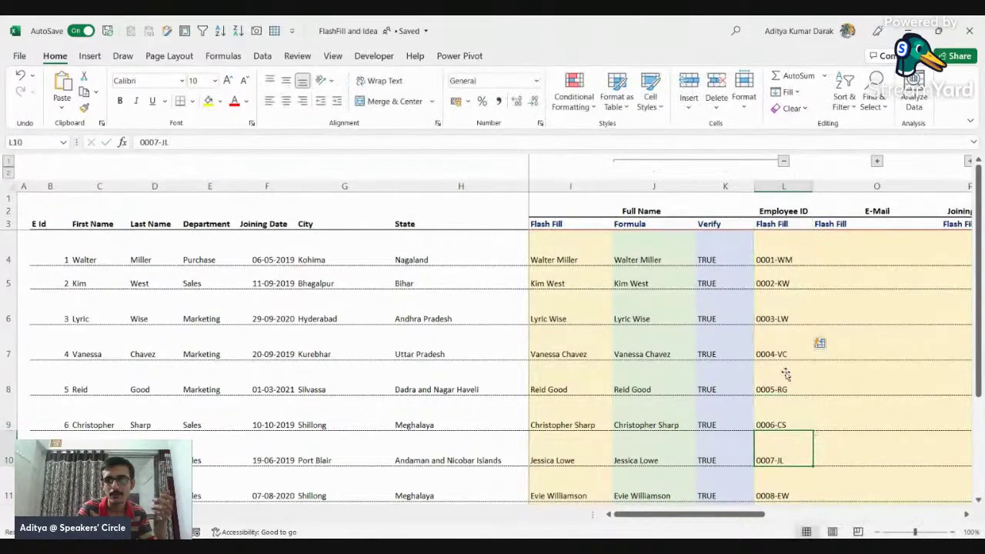
scroll(818, 341, down, 2)
scroll(795, 354, up, 2)
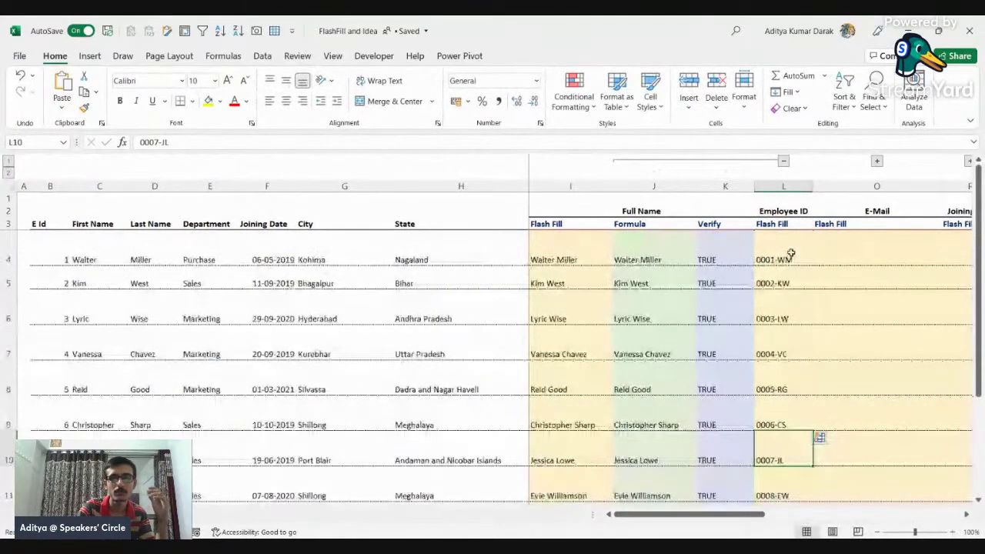
Step: Expand the Employee ID Formula and Verify columns and review the TRUE/FALSE results
drag(788, 260, 787, 447)
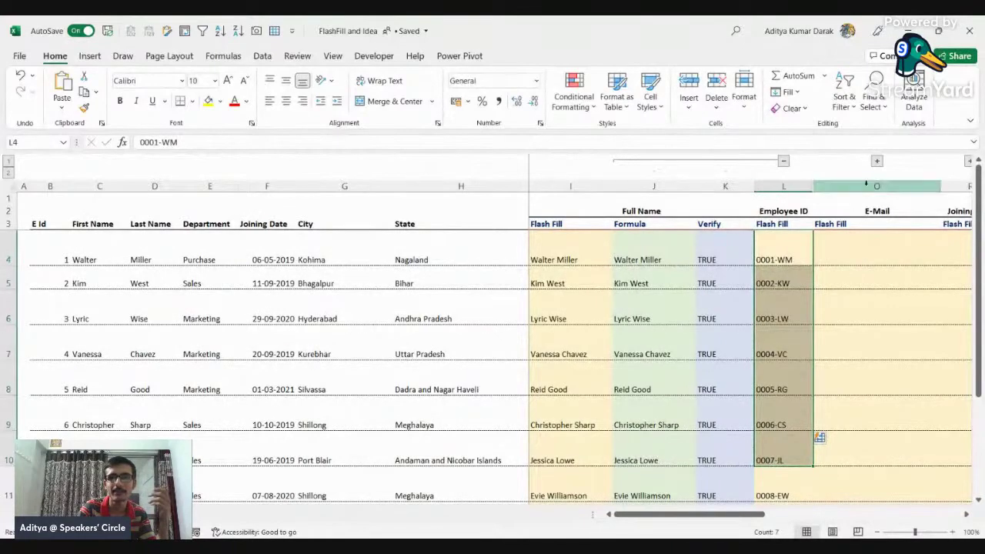
click(878, 161)
scroll(708, 288, down, 1)
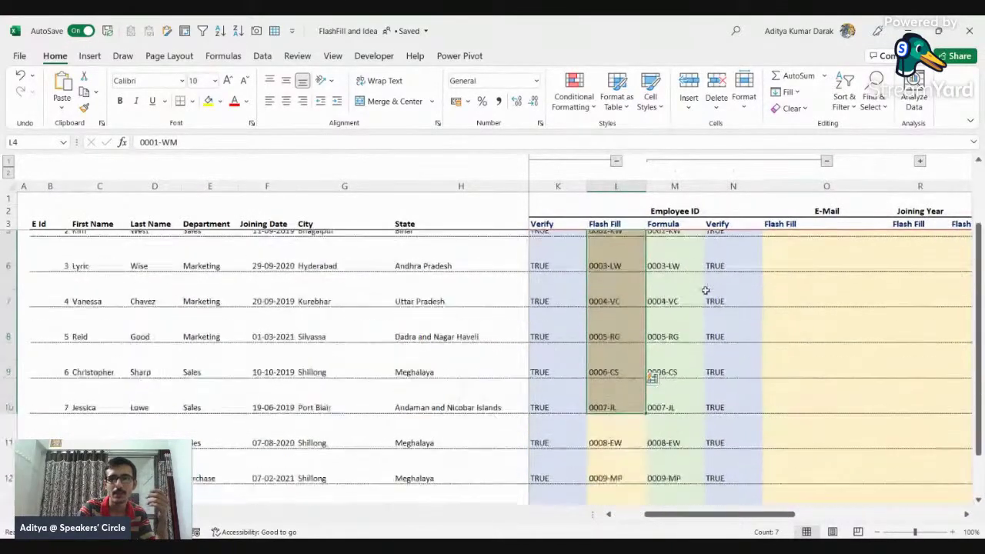
scroll(728, 288, up, 1)
drag(731, 236, 736, 471)
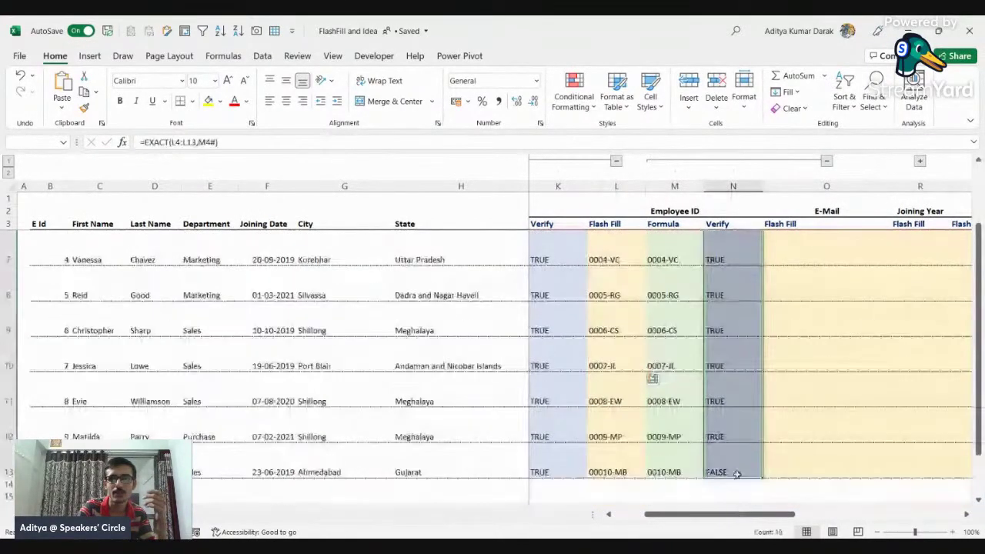
drag(762, 514, 836, 516)
click(659, 248)
scroll(660, 249, up, 1)
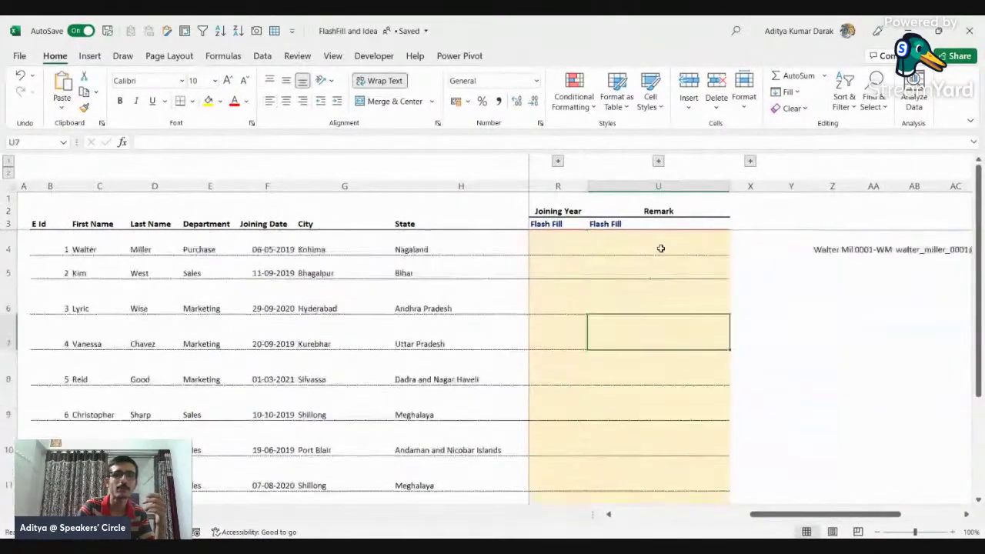
Step: Paste the sample department-and-city sentence from AE4 into the first Remark cell U4
click(660, 248)
click(854, 244)
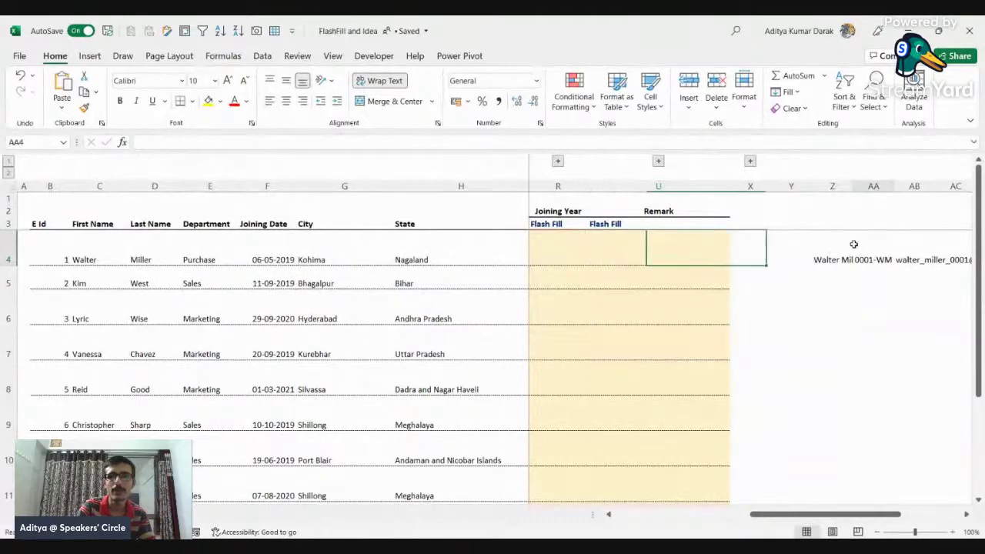
key(Right)
key(Right)
key(Right)
key(Right)
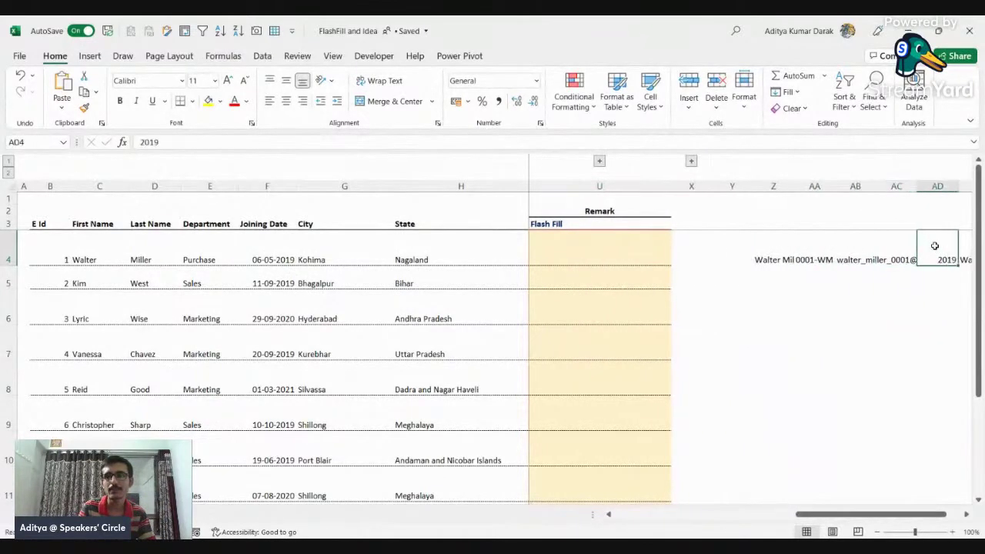
key(alt+h)
key(w)
key(ctrl+z)
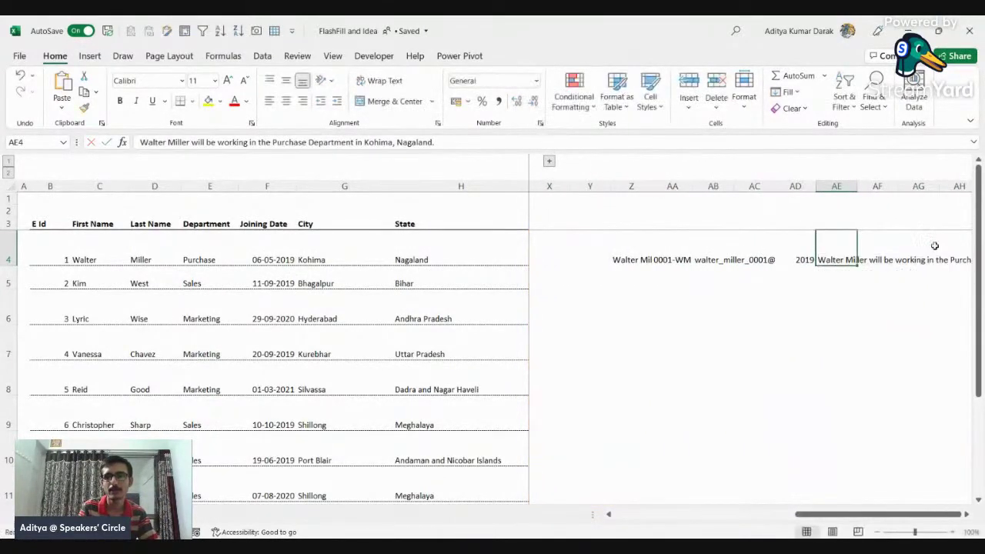
key(Left)
key(Left)
key(Left)
key(Left)
key(Left)
key(Left)
key(Left)
key(Left)
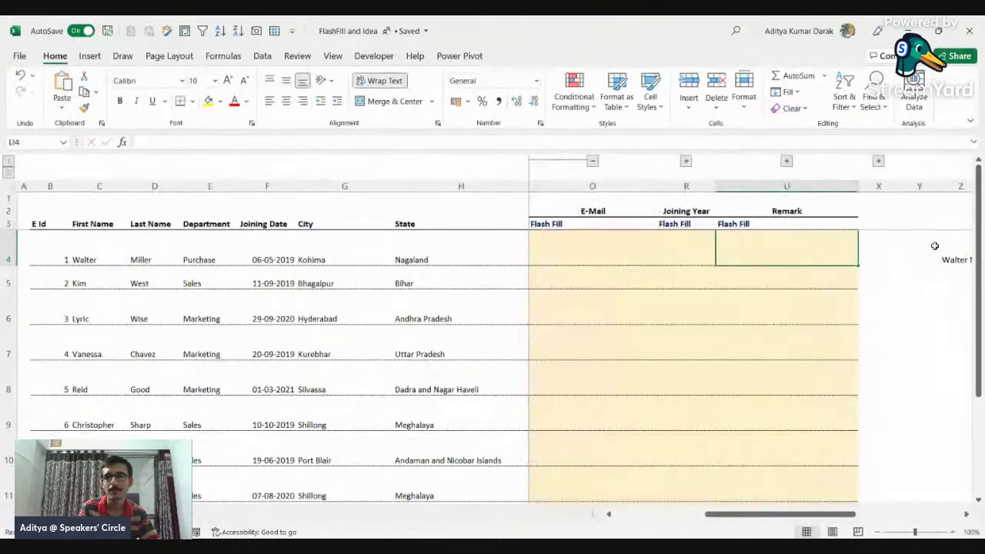
key(F2)
key(Return)
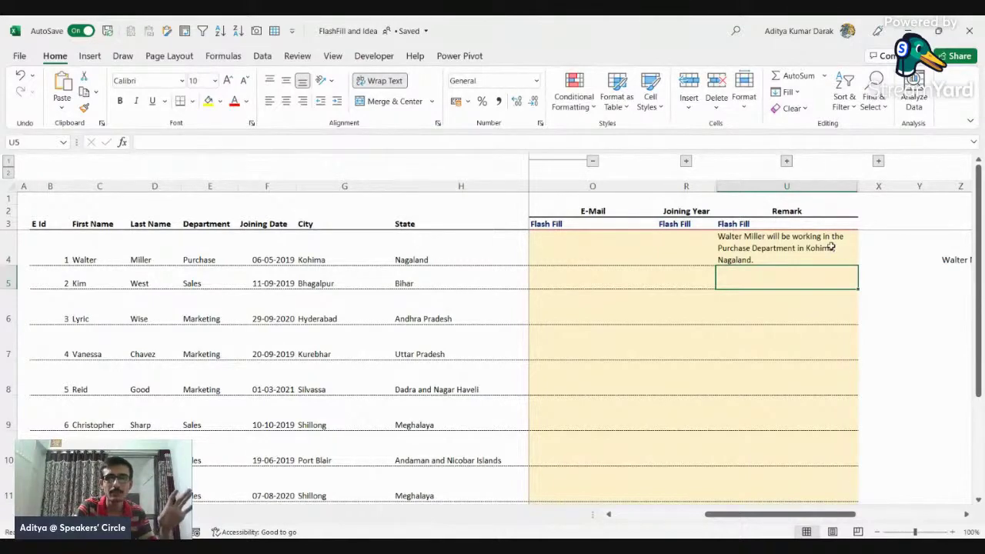
Step: Flash Fill the remaining Remarks from U5 with Ctrl+E and expand their Formula and Verify columns
scroll(831, 248, left, 5)
click(926, 281)
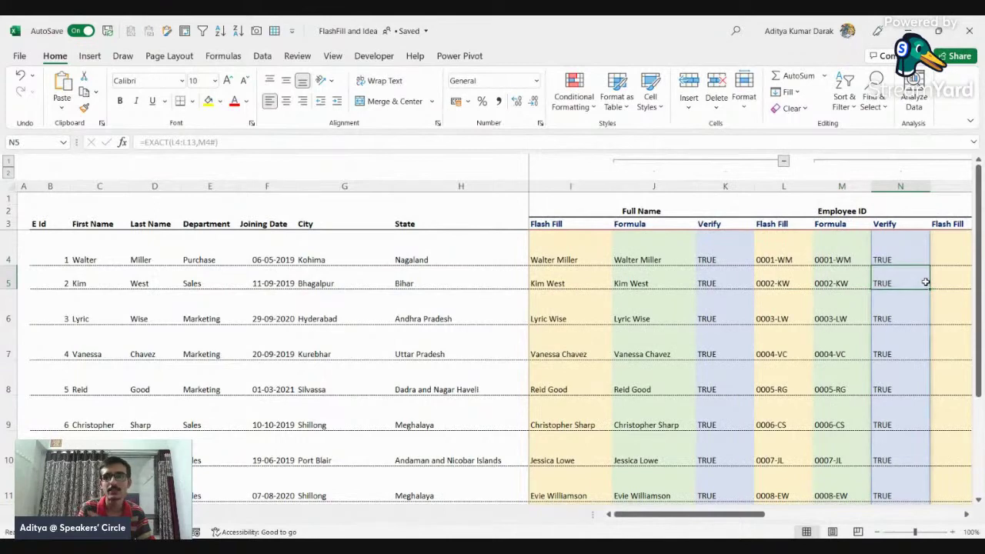
key(Right)
key(Right)
key(Right)
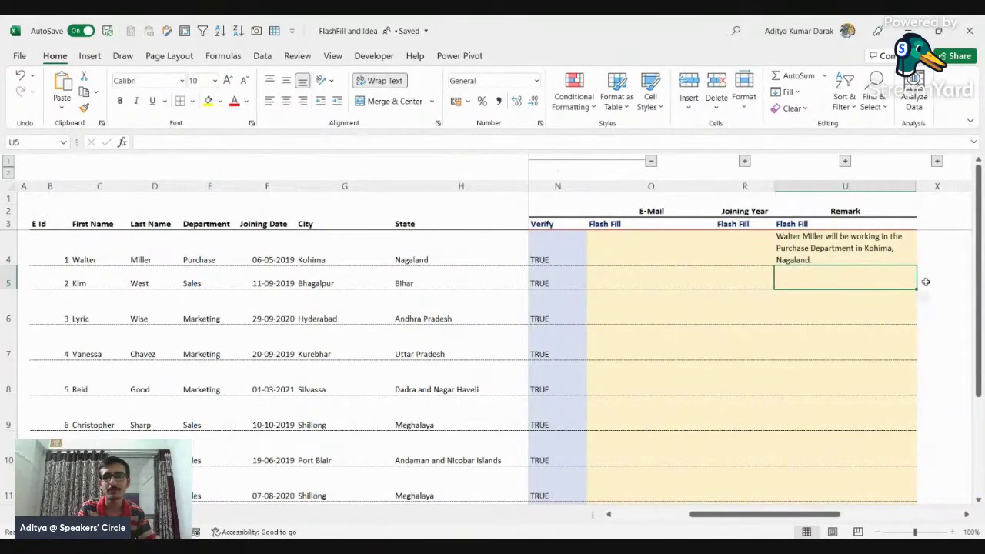
key(ctrl+e)
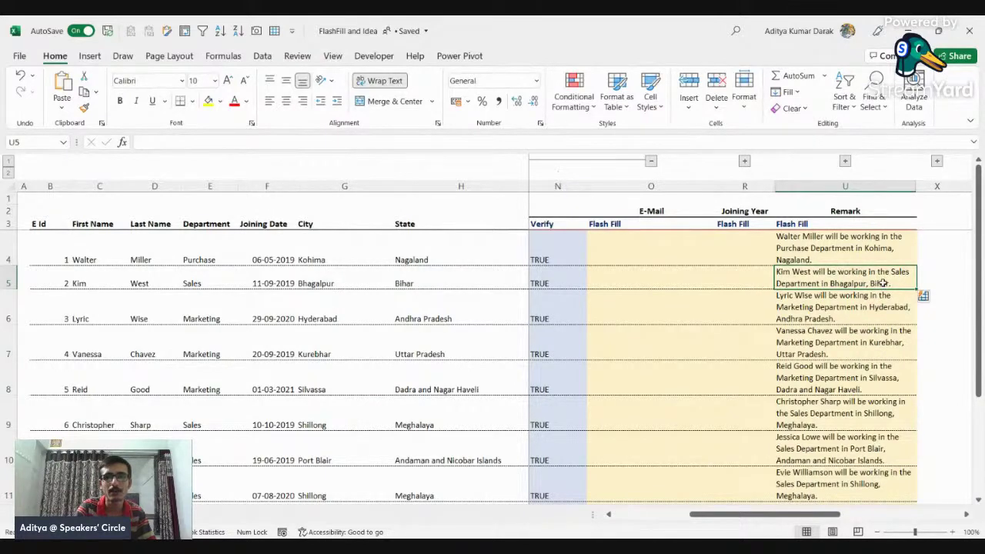
click(938, 164)
scroll(843, 254, down, 2)
scroll(843, 251, up, 2)
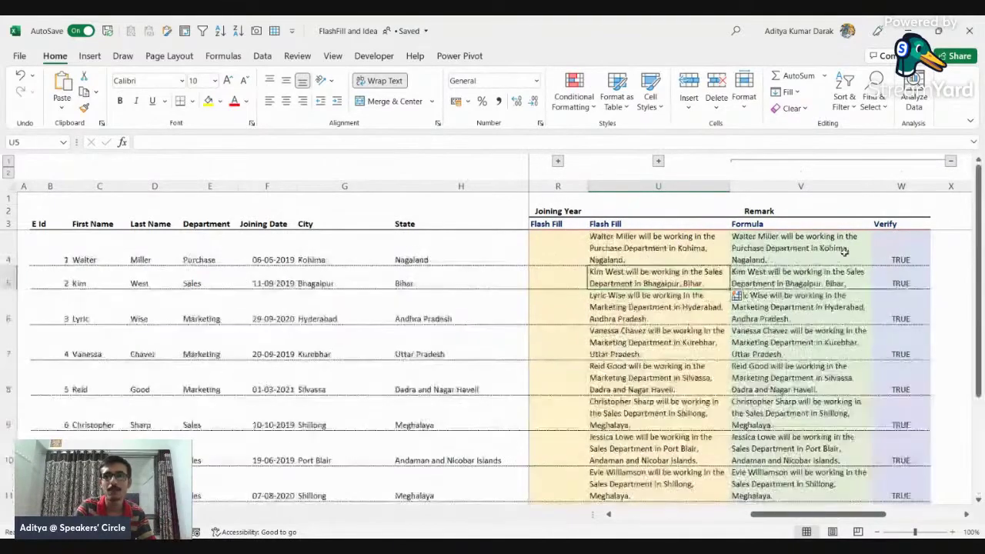
click(844, 252)
click(435, 141)
drag(435, 141, 95, 157)
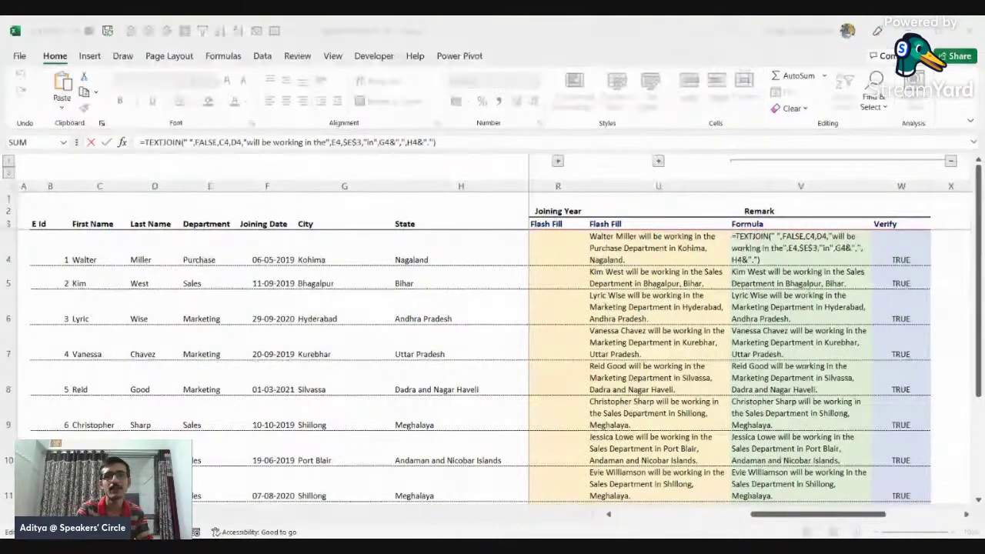
click(360, 29)
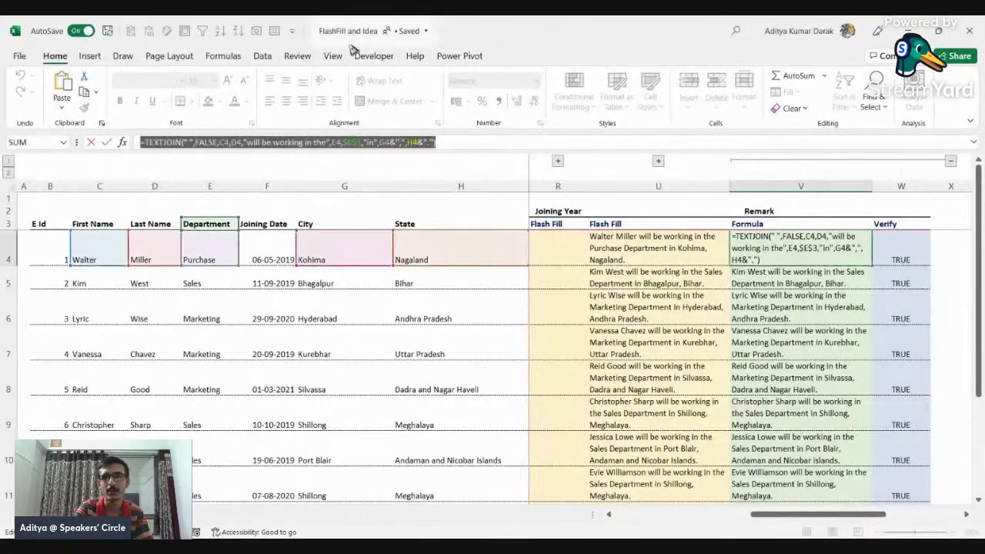
key(Escape)
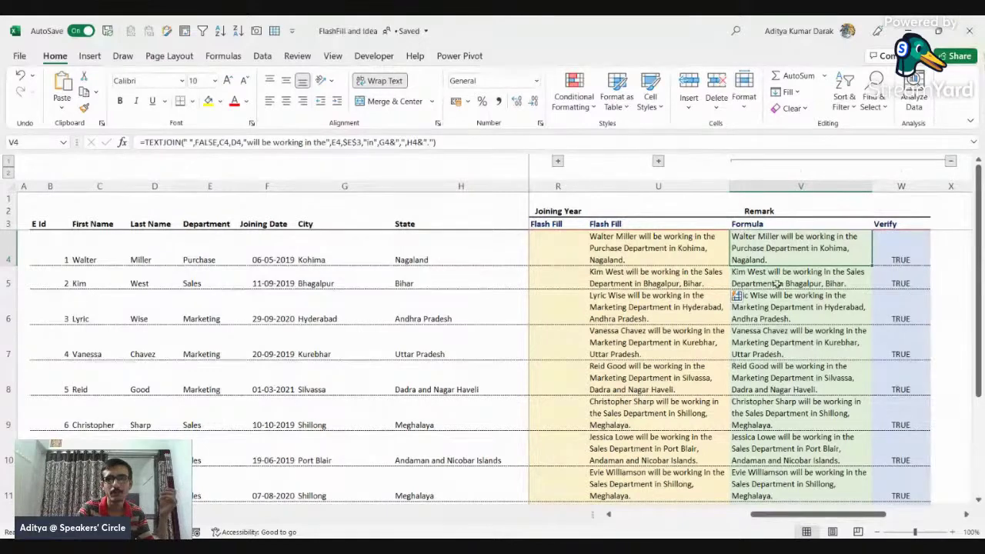
drag(773, 260, 763, 473)
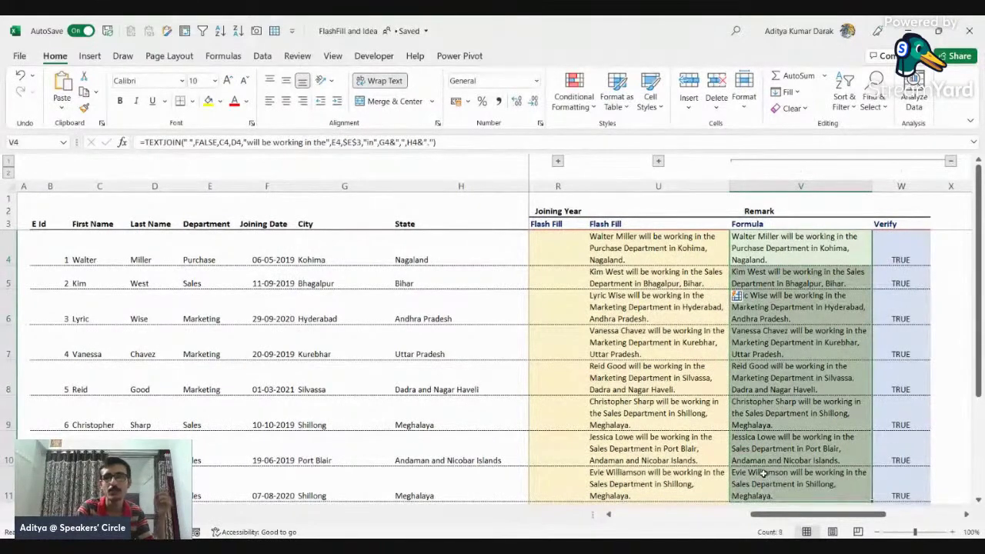